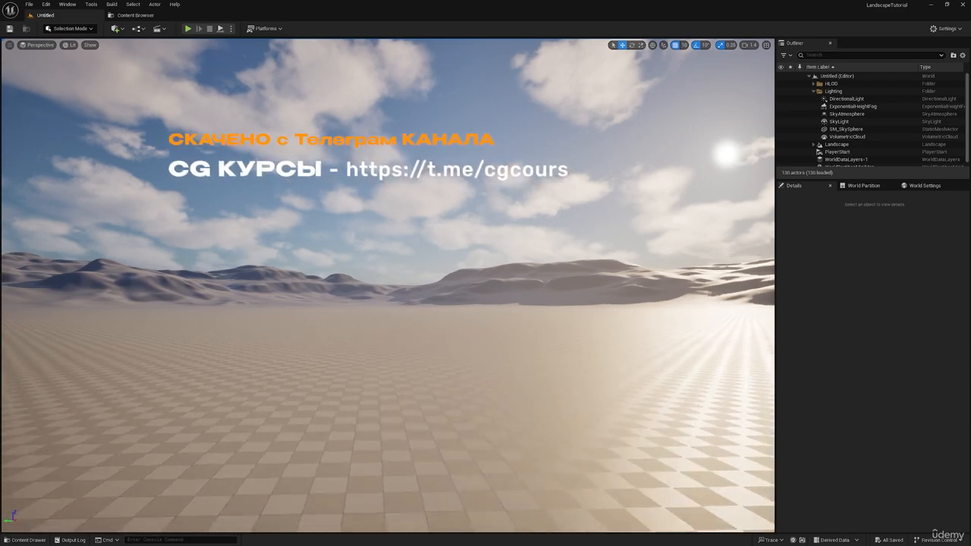
key(w)
right_drag(388, 285, 403, 286)
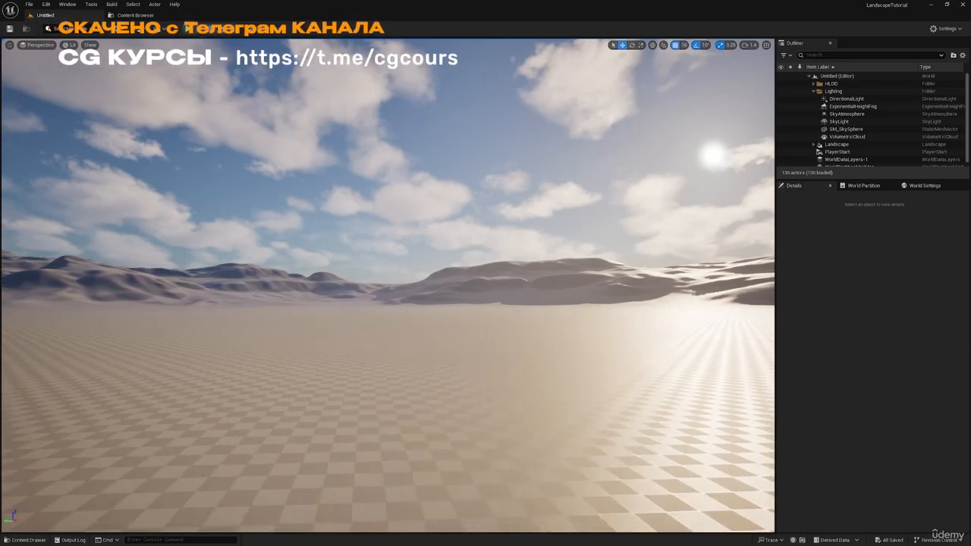
right_drag(388, 286, 381, 281)
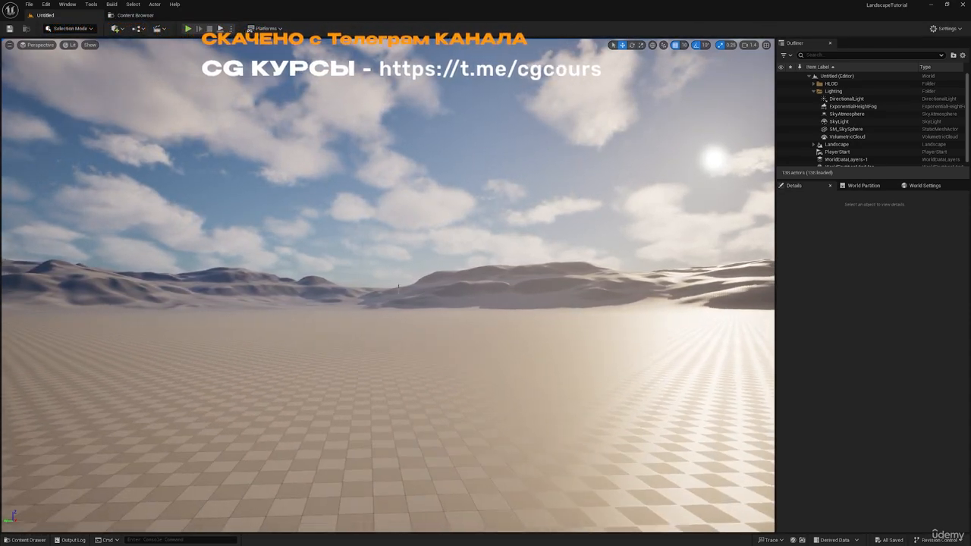
key(e)
key(q)
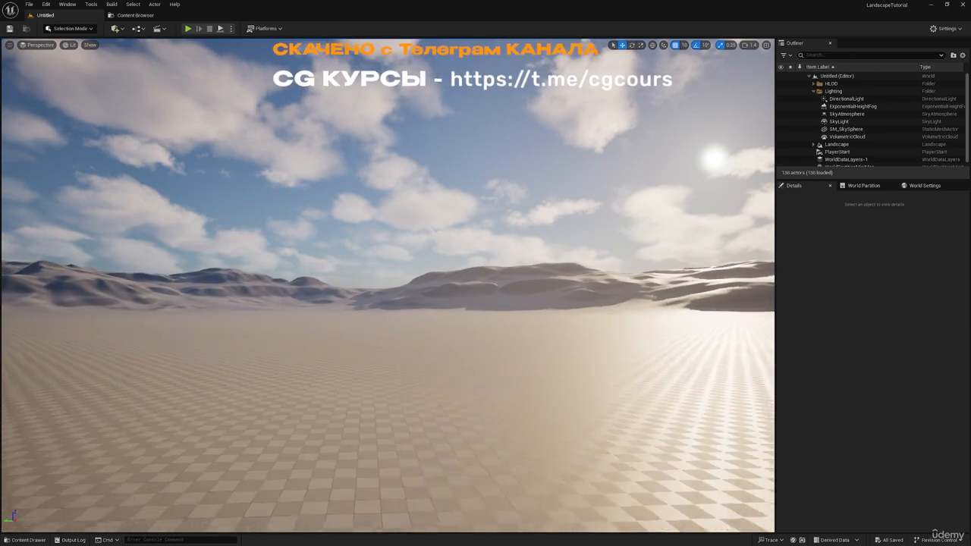
right_drag(475, 358, 470, 419)
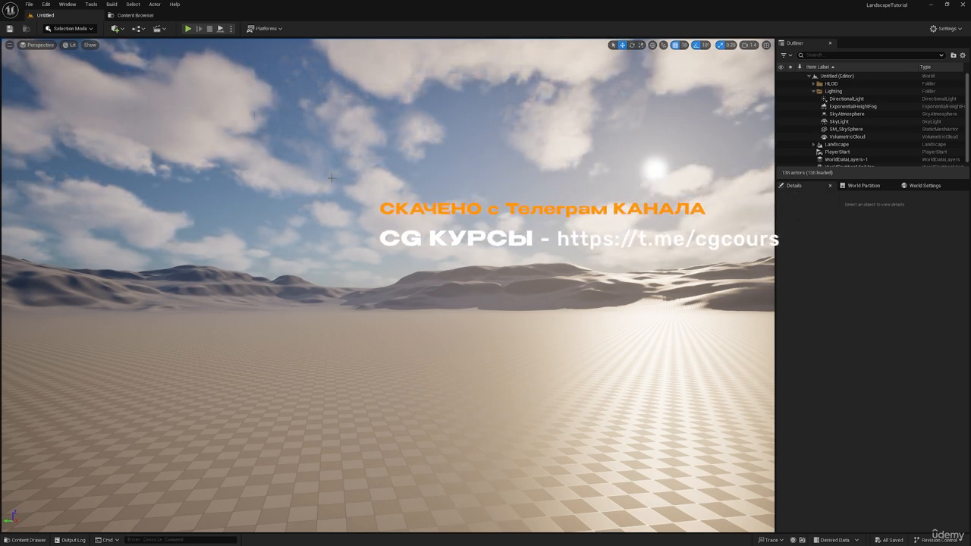
- Create a new level from the Empty Open World template
click(30, 4)
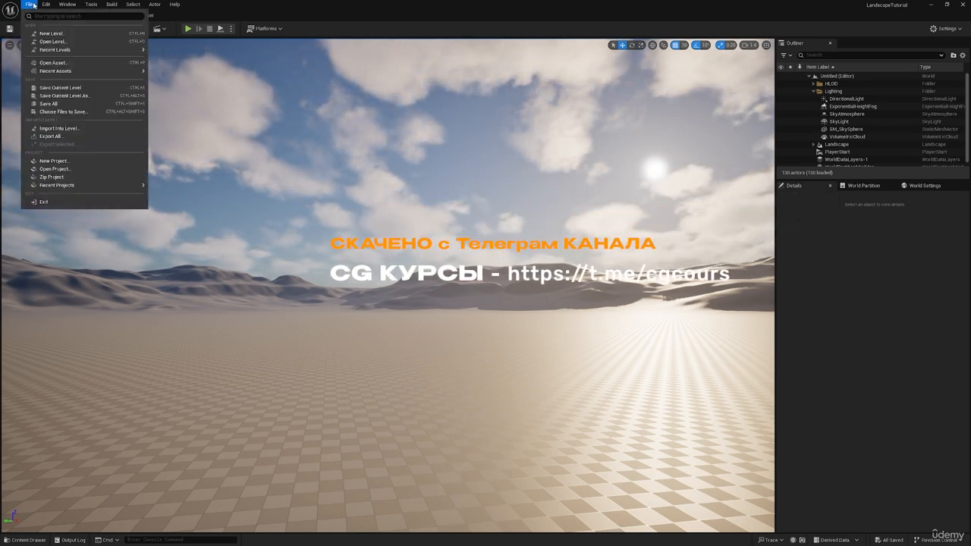
click(65, 34)
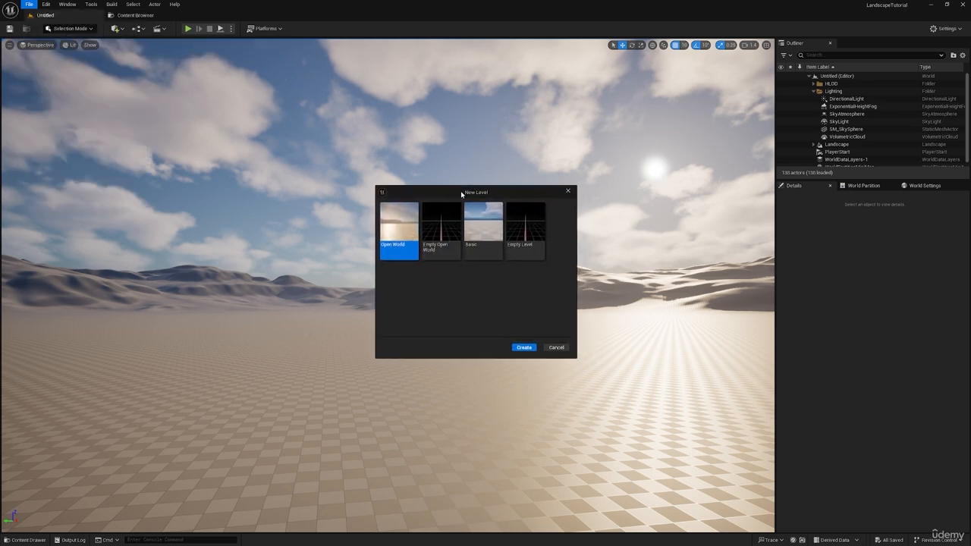
drag(462, 194, 385, 213)
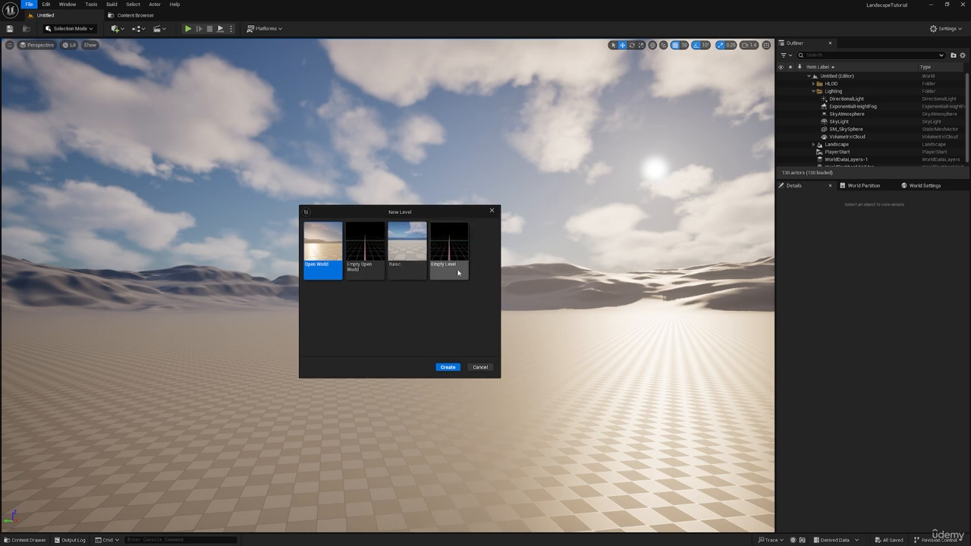
click(362, 271)
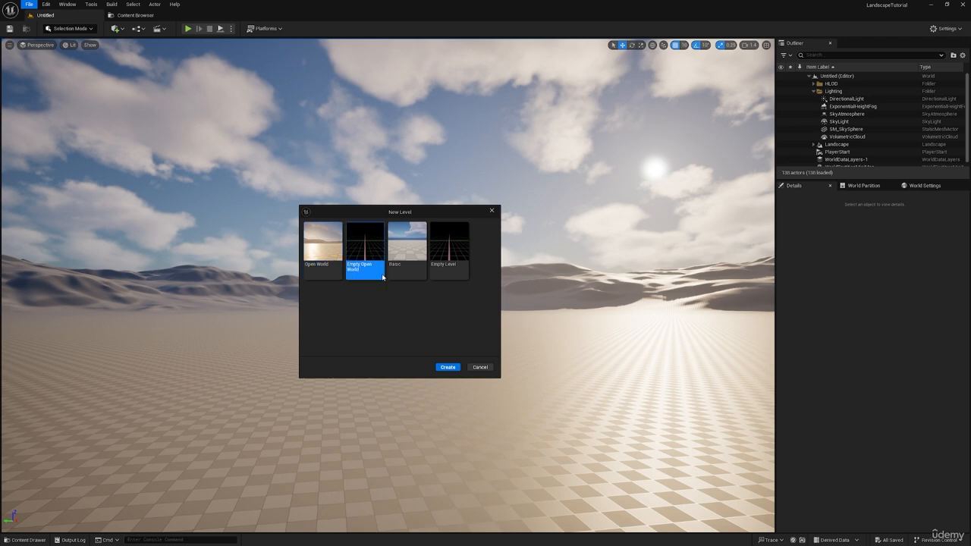
click(449, 368)
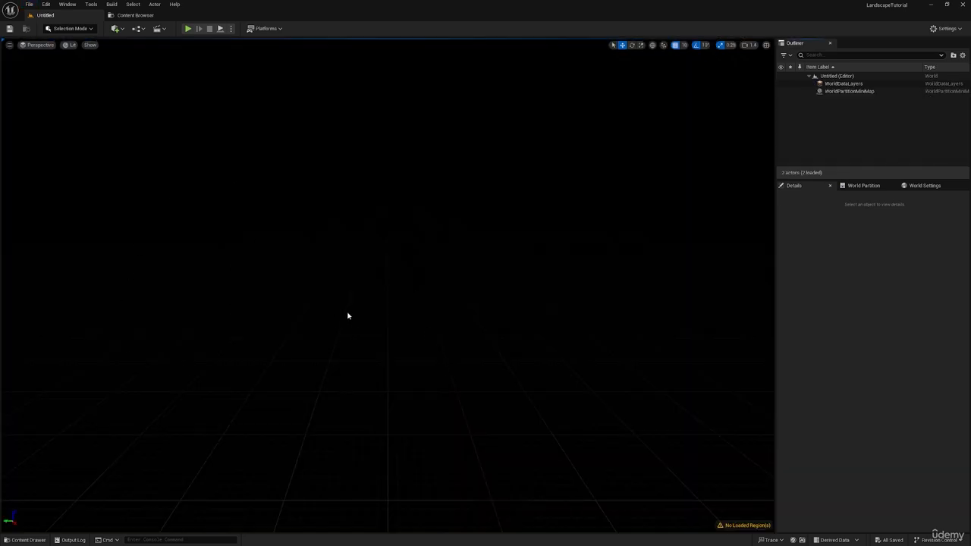
right_drag(349, 315, 393, 311)
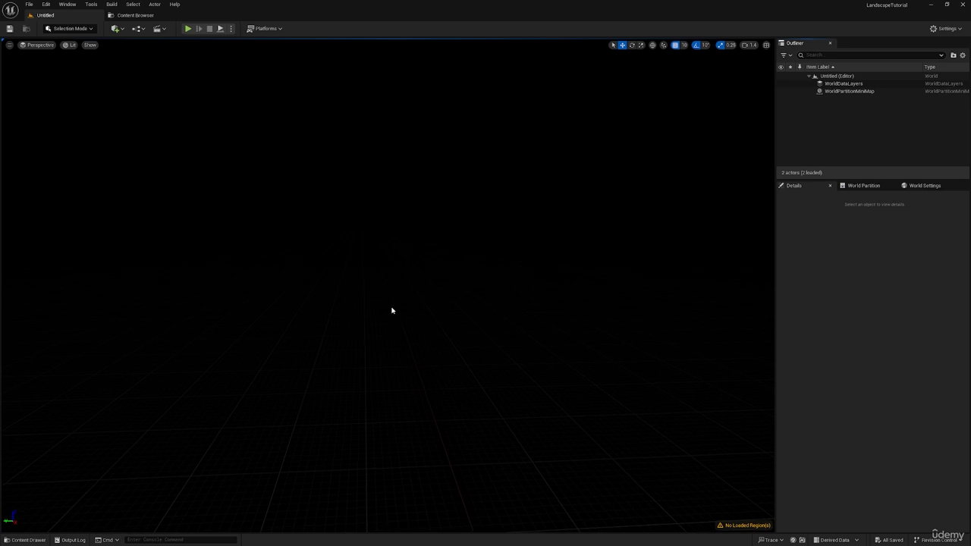
click(120, 30)
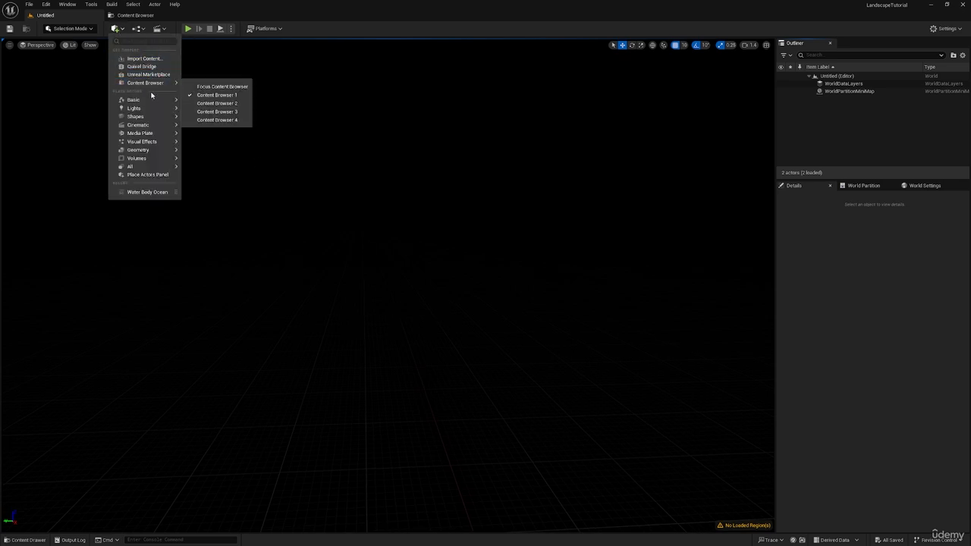
mouse_move(154, 108)
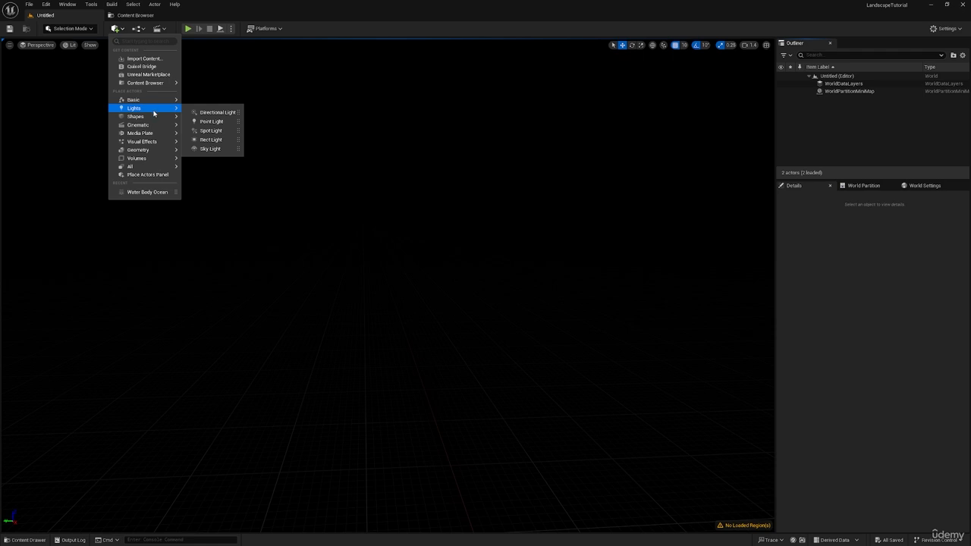
mouse_move(155, 150)
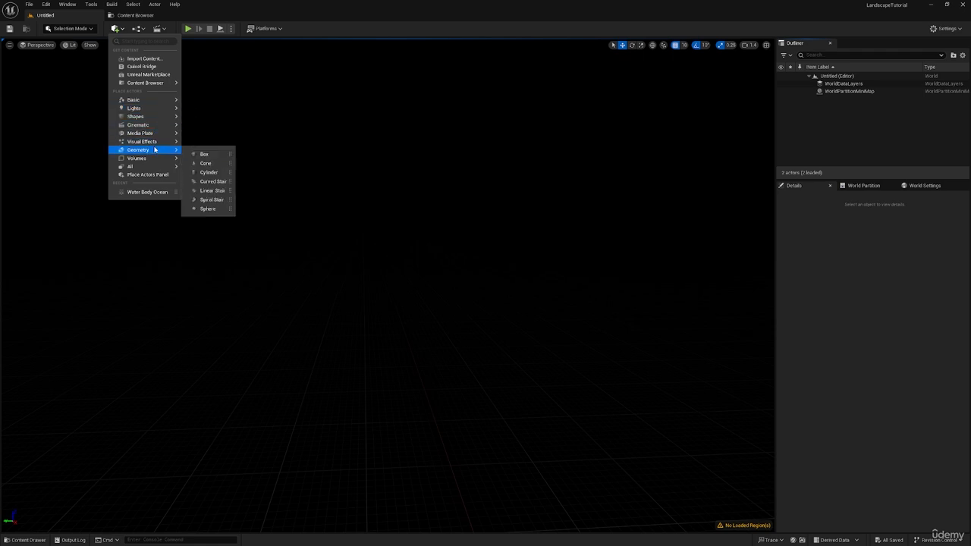
- Open the Env. Light Mixer and dock it as a narrow column beside the viewport
click(70, 5)
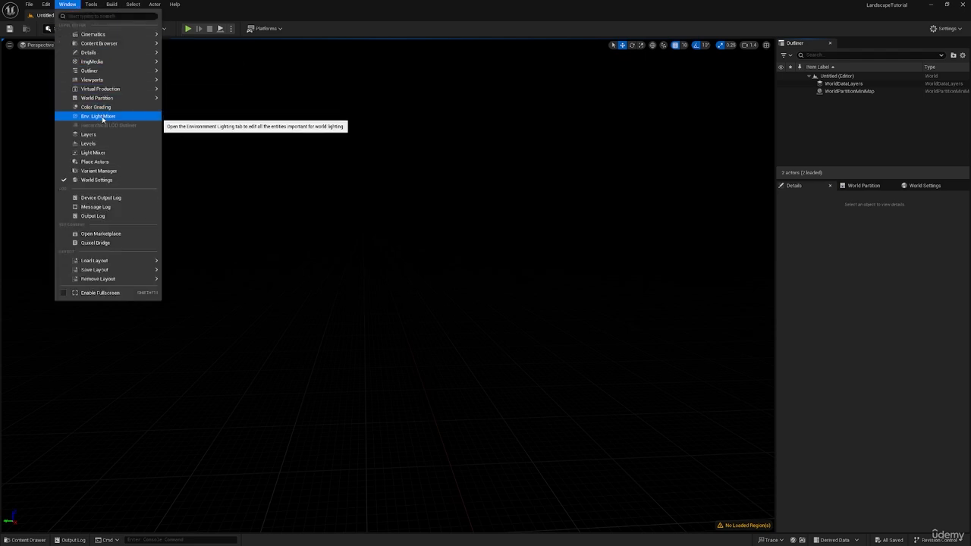
click(102, 117)
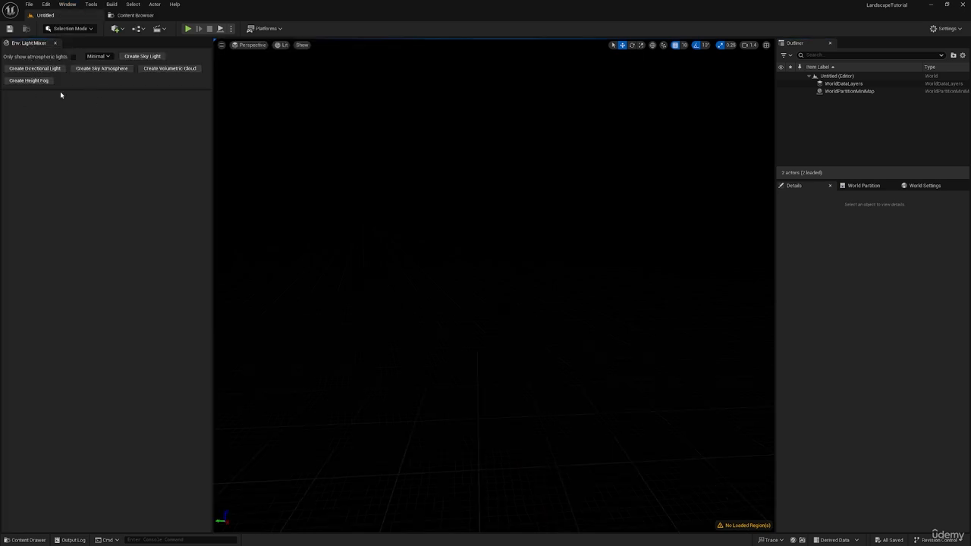
drag(42, 43, 194, 129)
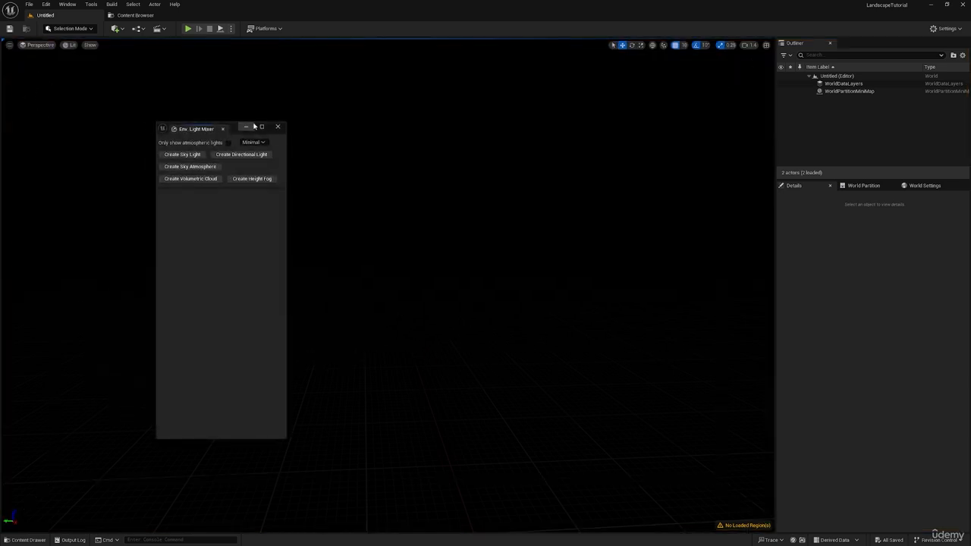
drag(286, 155, 485, 156)
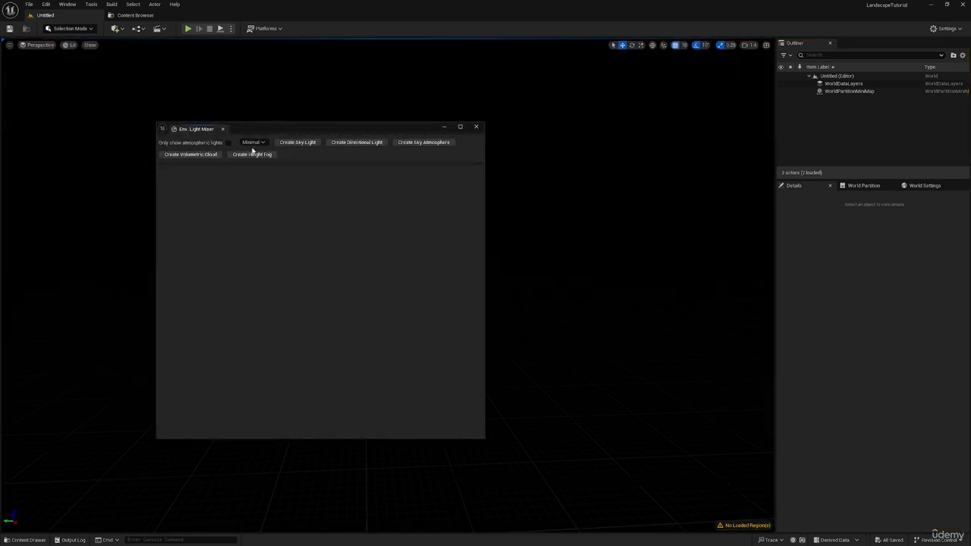
drag(195, 130, 17, 159)
drag(388, 147, 146, 149)
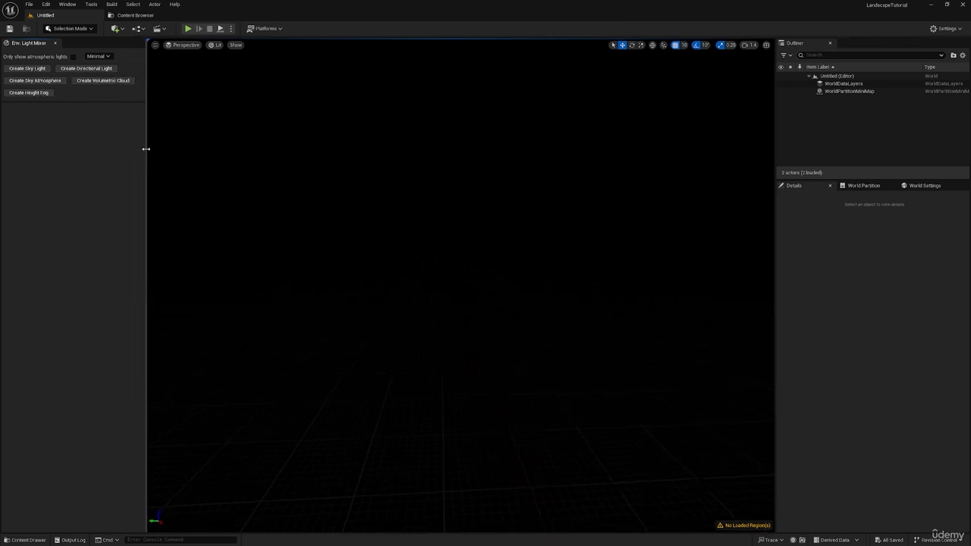
- Create a sky light, directional light, sky atmosphere, volumetric cloud and height fog from the Env. Light Mixer, and close the mixer
click(27, 68)
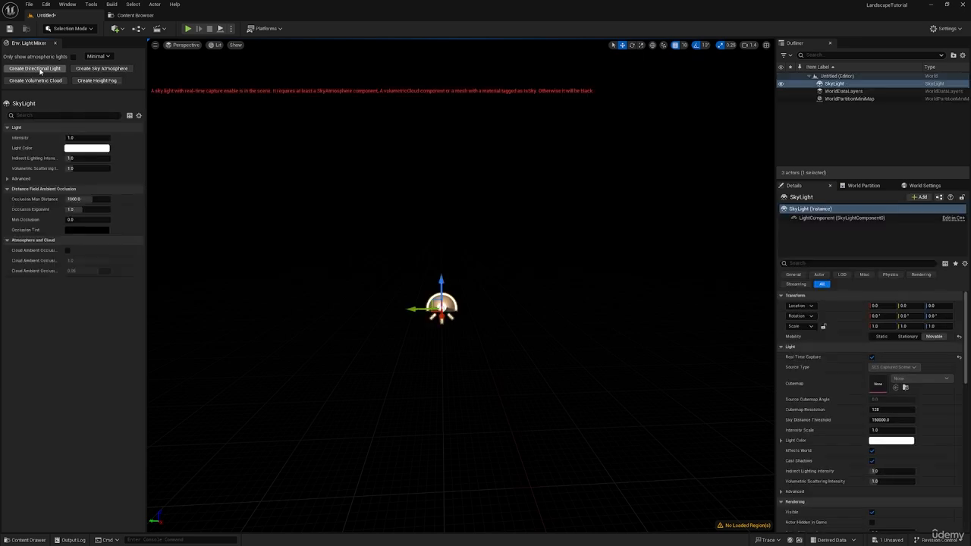
click(36, 69)
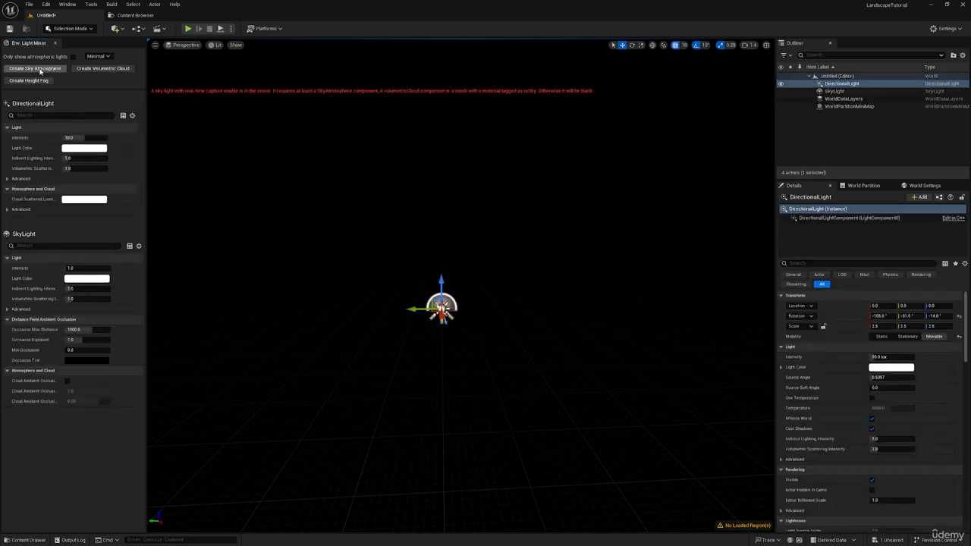
click(35, 68)
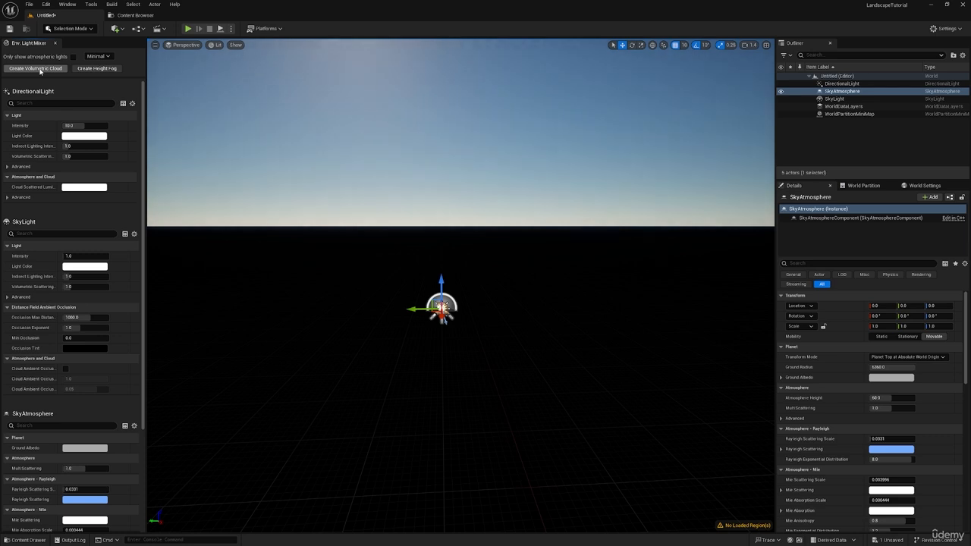
click(38, 69)
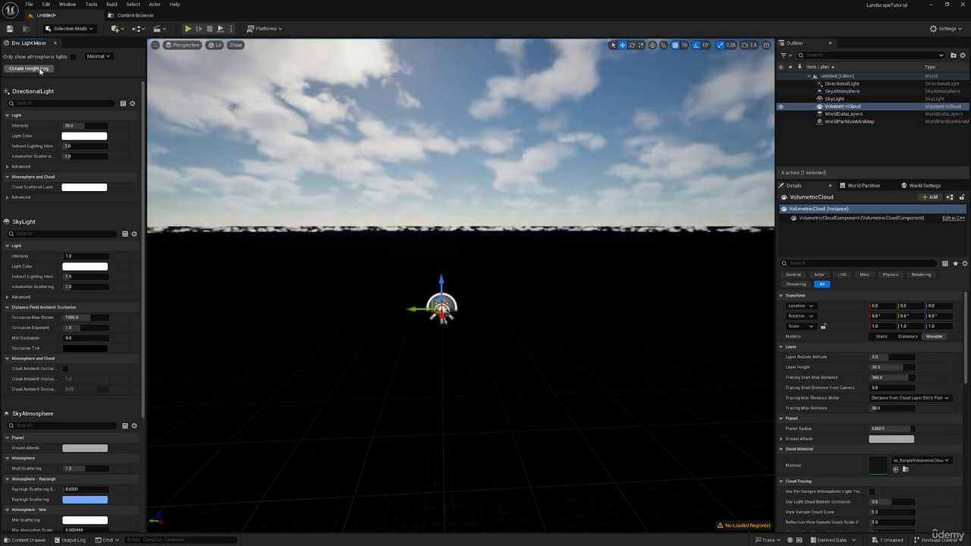
click(29, 68)
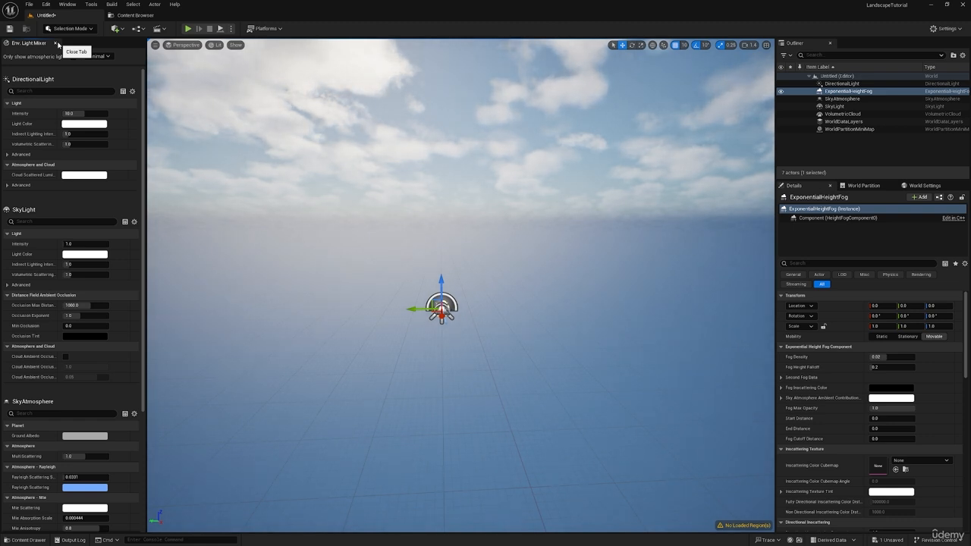
click(56, 44)
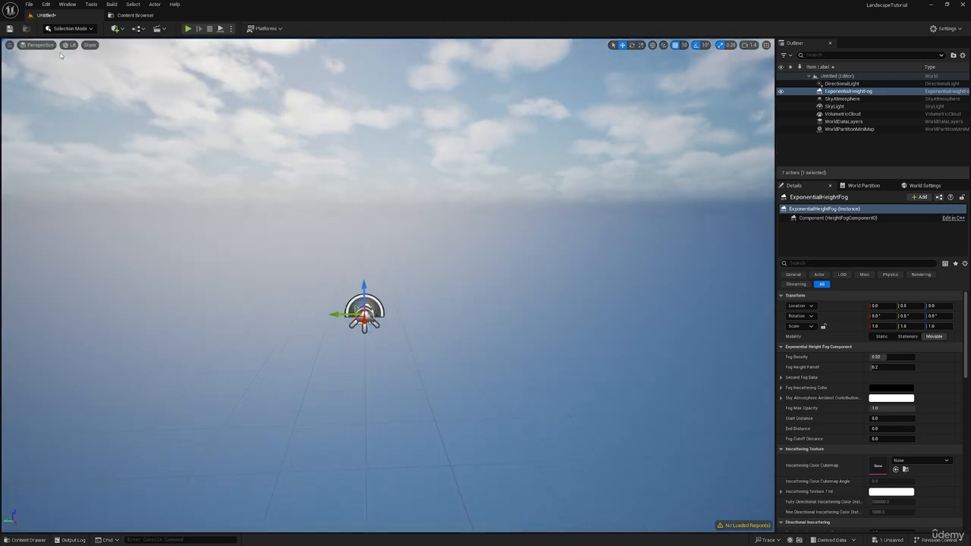
- Examine the properties of each lighting, sky, fog, cloud and world partition actor in the level
click(842, 99)
click(835, 107)
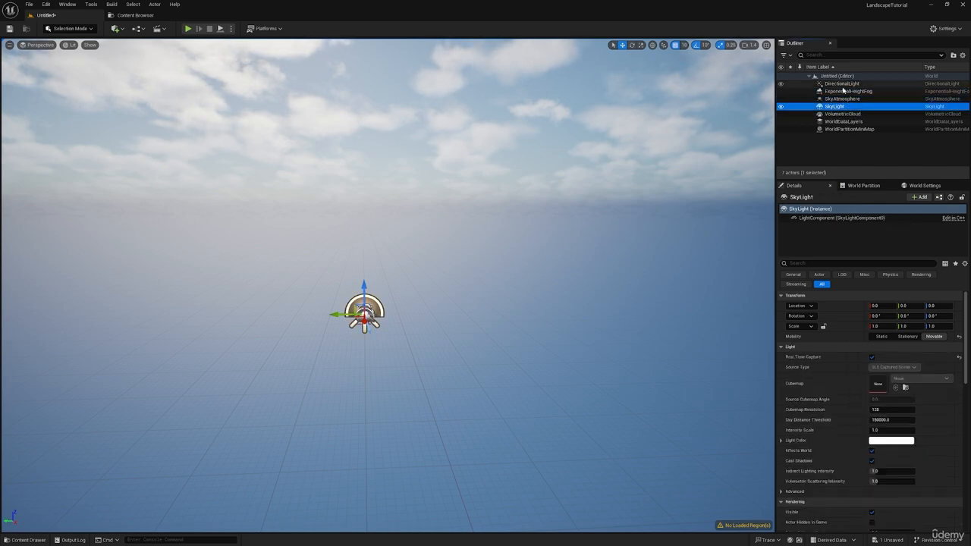
click(842, 85)
click(843, 93)
click(842, 99)
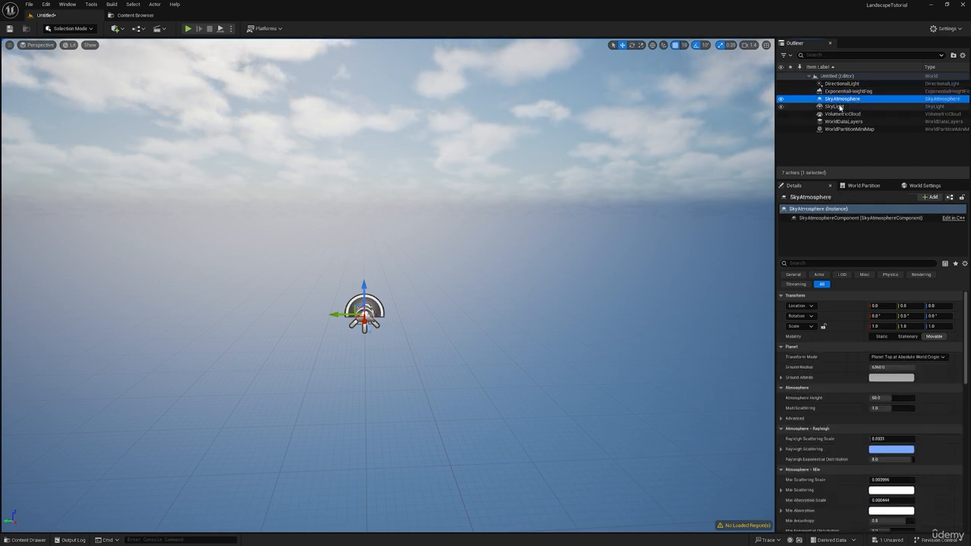
click(834, 107)
click(838, 115)
click(838, 122)
click(838, 129)
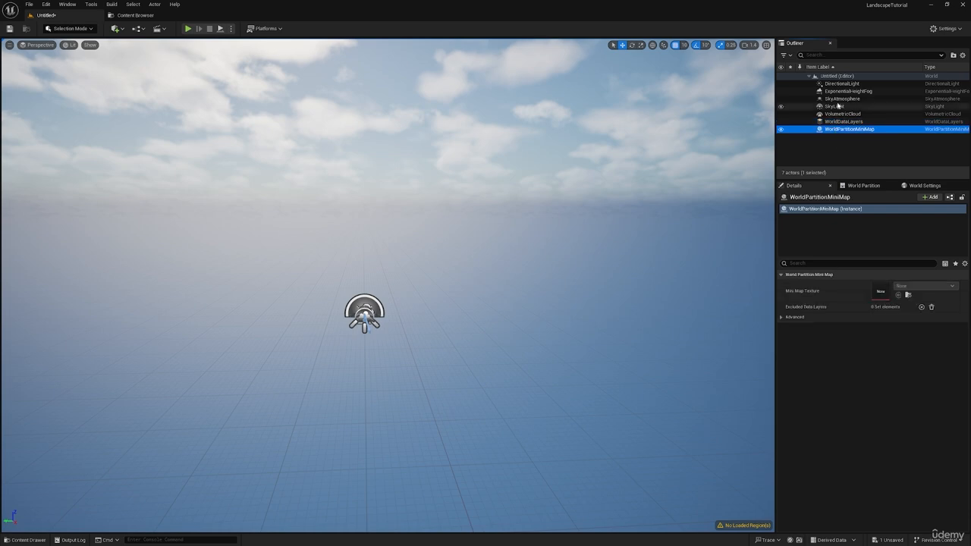
- Move the directional light along the Y axis to about -110, away from the other environment actors
click(841, 84)
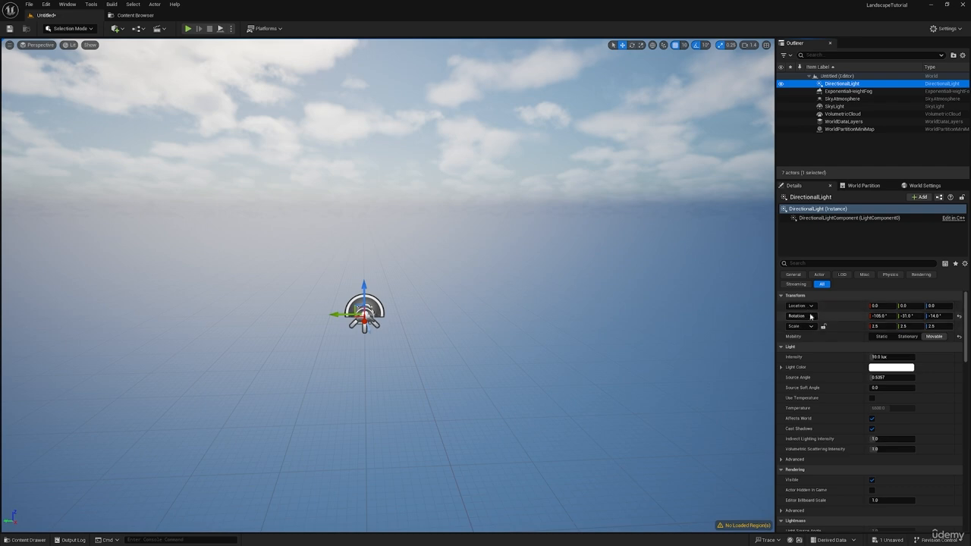
drag(340, 310, 380, 327)
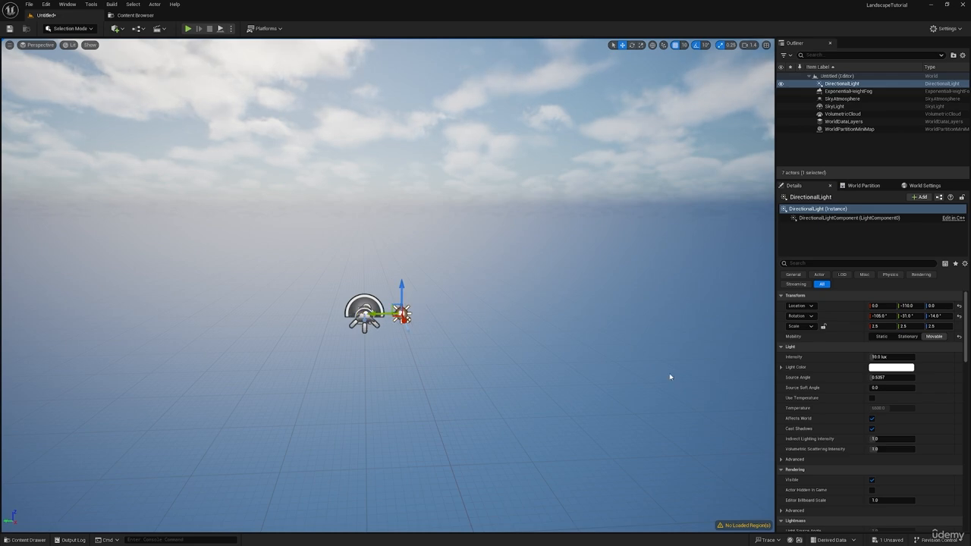
click(887, 369)
mouse_move(751, 397)
mouse_down()
mouse_move(757, 379)
mouse_move(762, 404)
mouse_move(773, 389)
mouse_move(754, 373)
mouse_move(764, 397)
mouse_up()
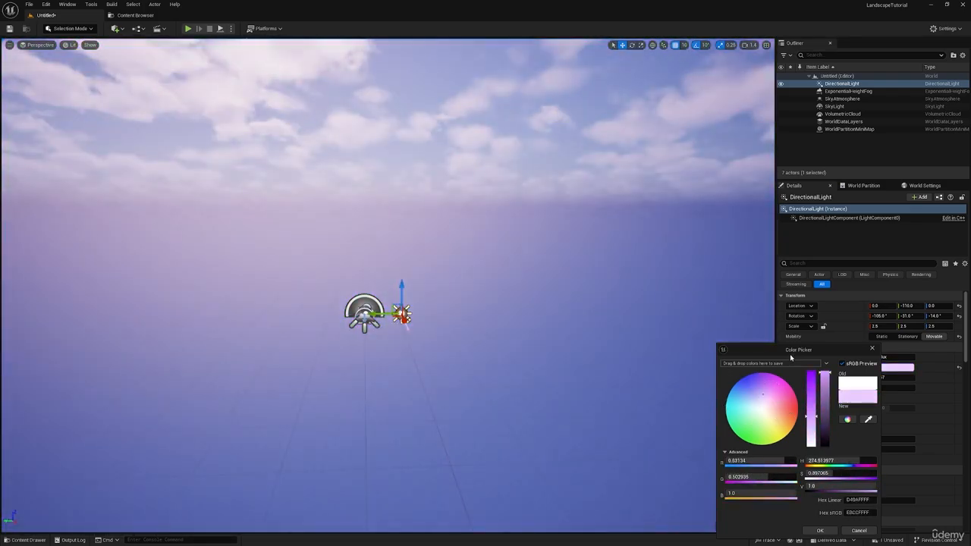
drag(791, 351, 614, 240)
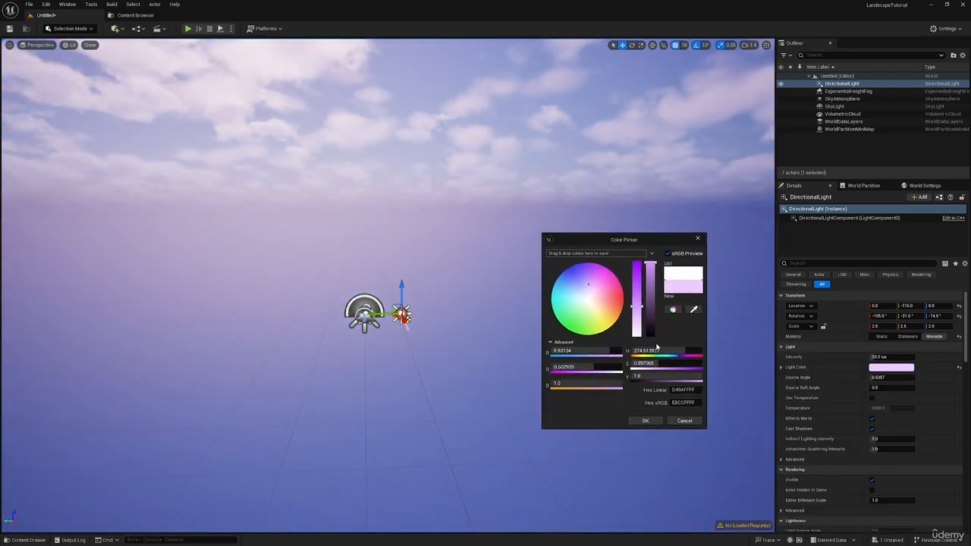
click(687, 421)
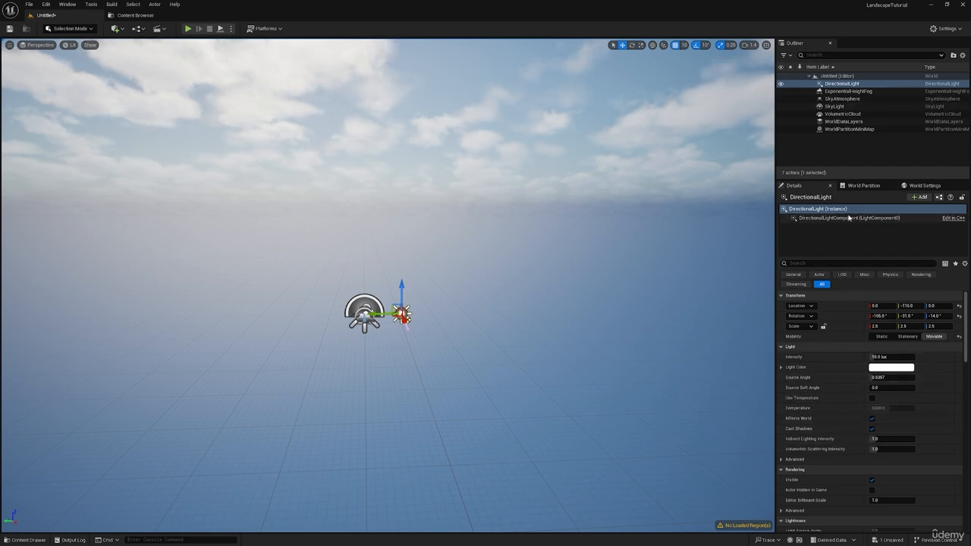
click(866, 186)
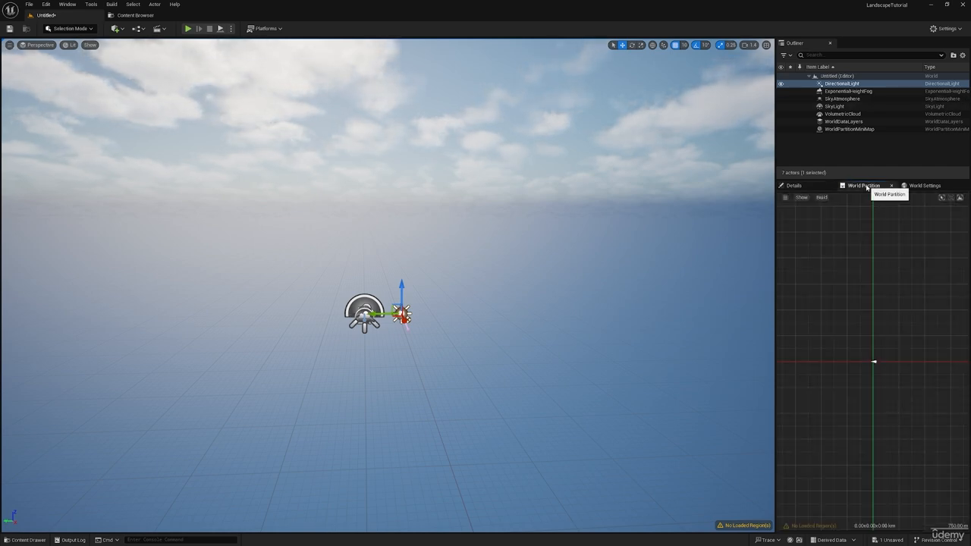
click(793, 185)
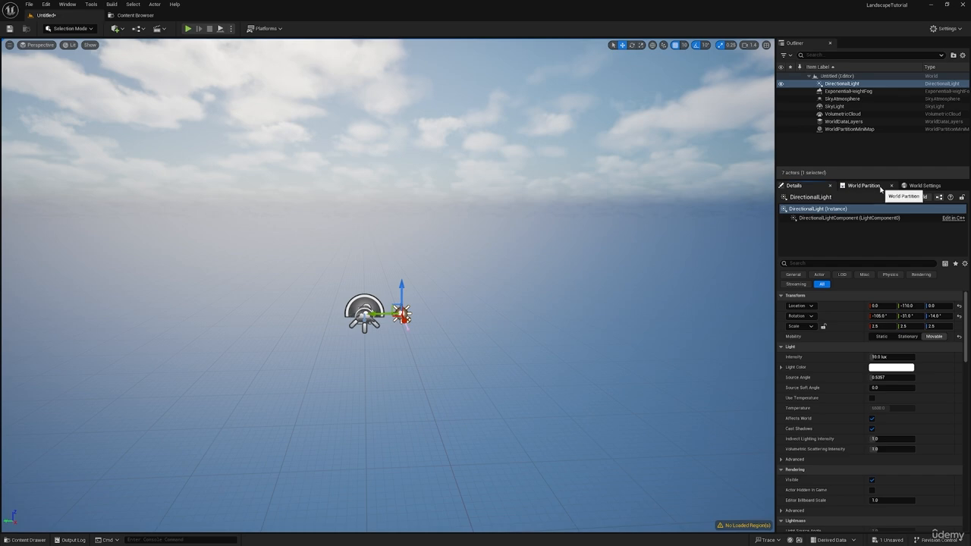
click(74, 8)
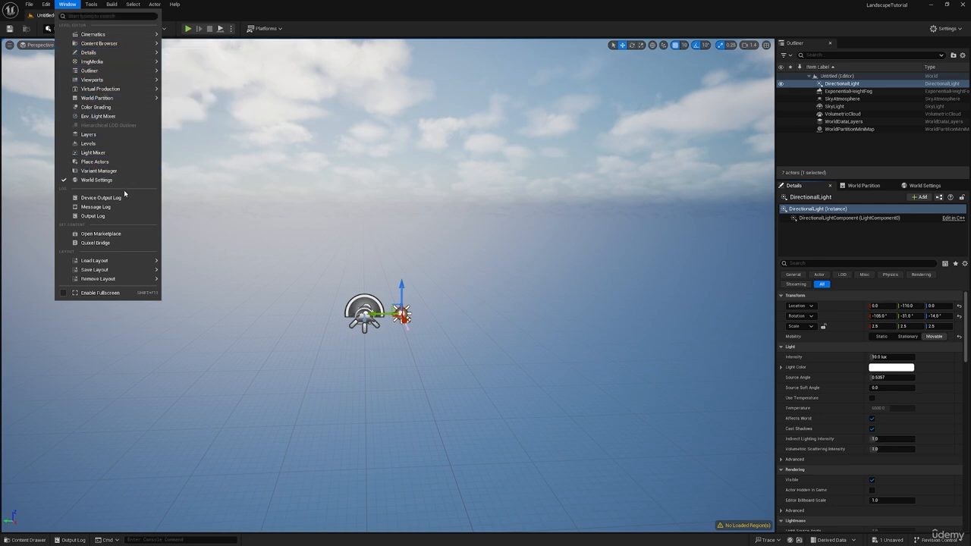
- Bring up the World Partition Editor to examine the level's grid, and return to the directional light's details
mouse_move(122, 45)
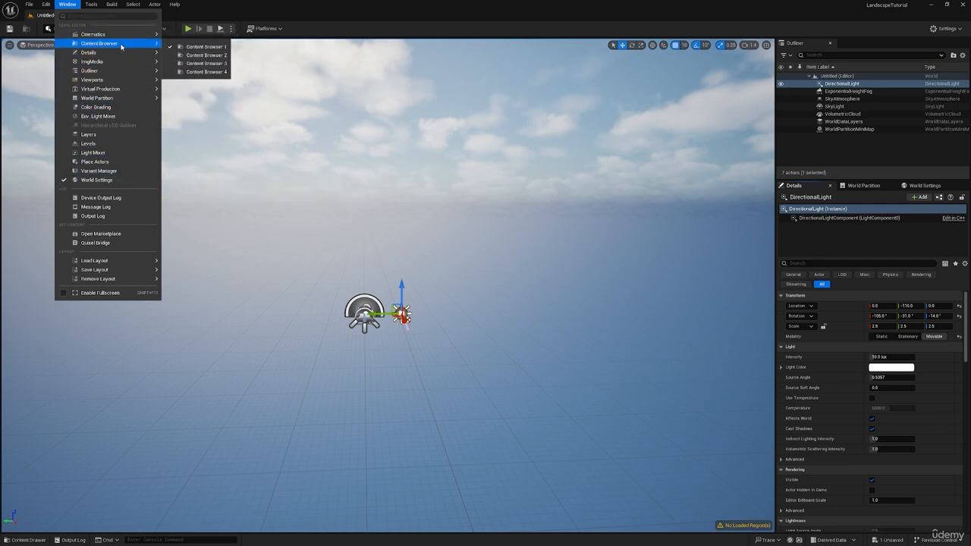
mouse_move(121, 100)
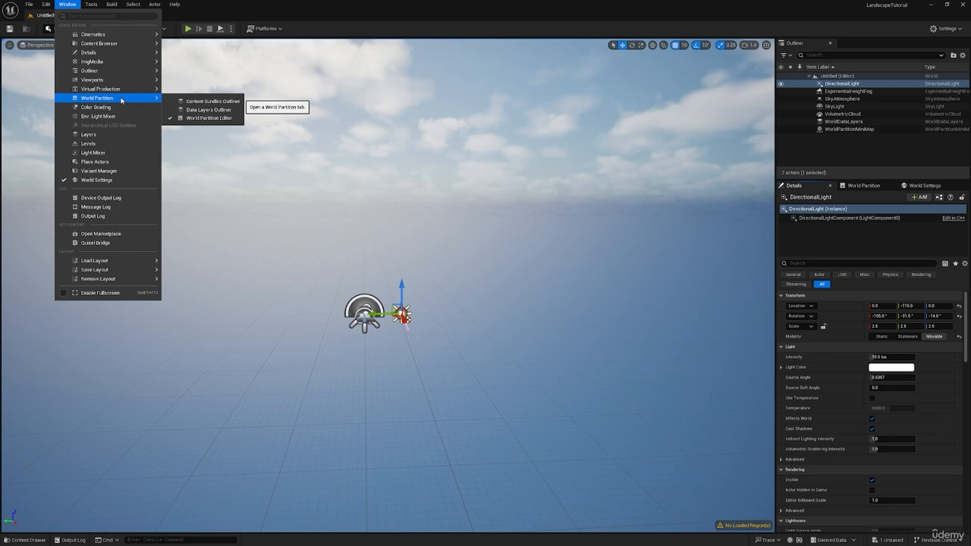
click(200, 119)
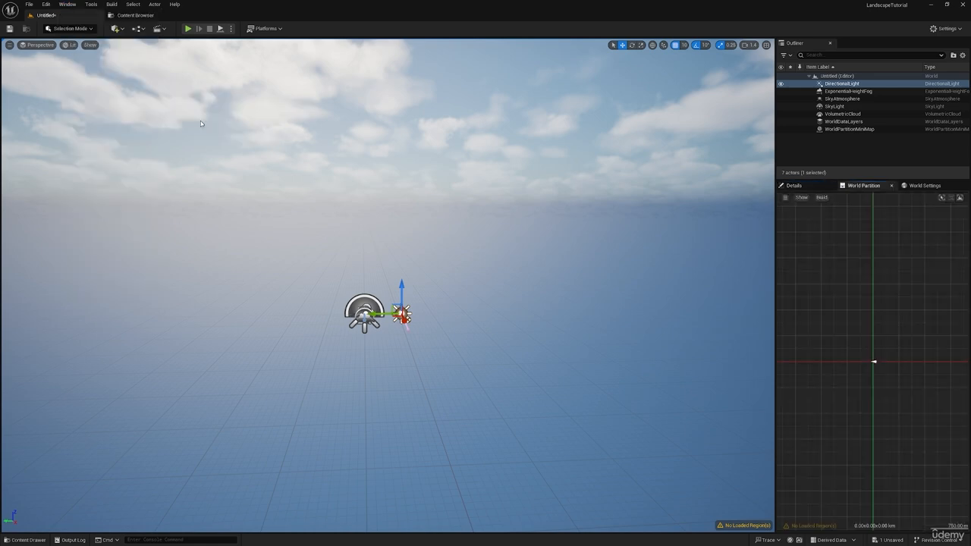
scroll(875, 318, up, 2)
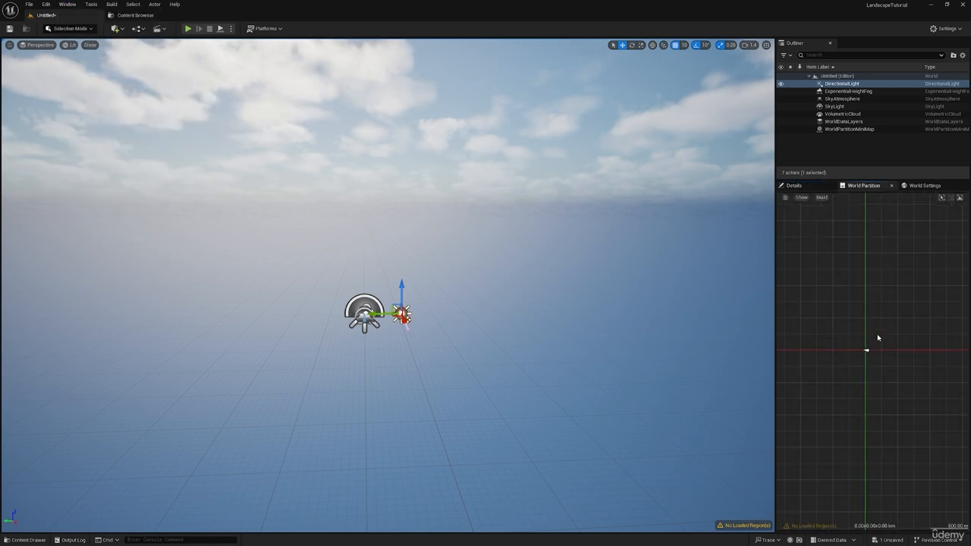
mouse_move(868, 190)
mouse_down()
mouse_move(876, 134)
mouse_move(866, 196)
mouse_up()
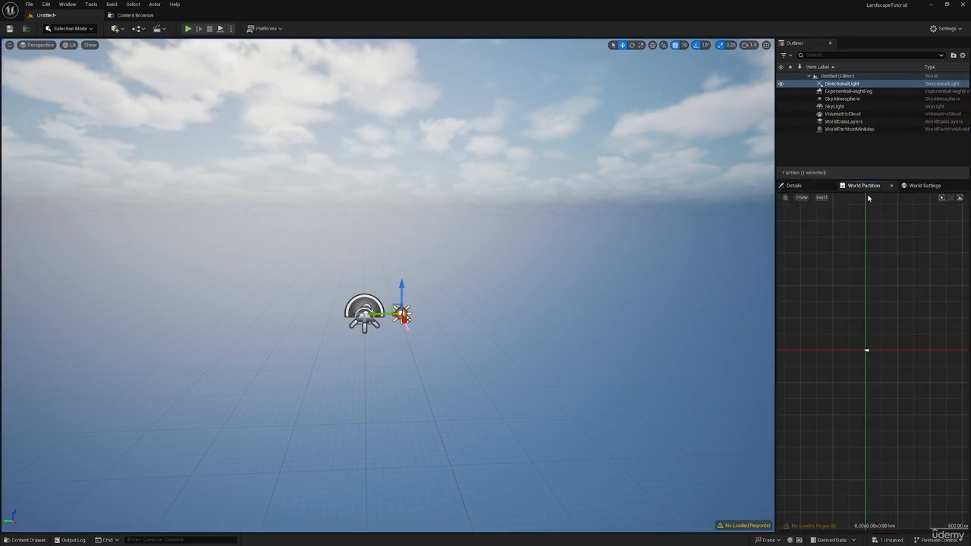
scroll(860, 307, up, 2)
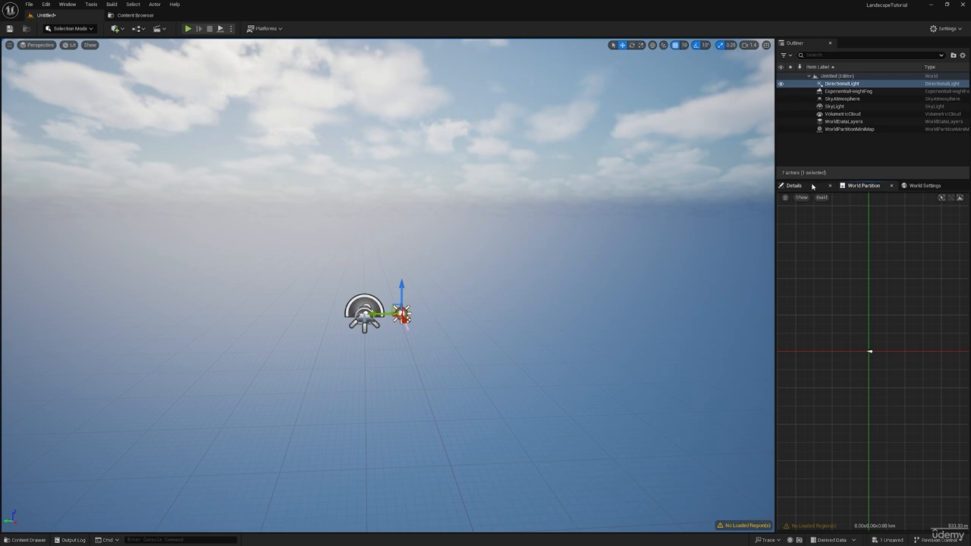
click(813, 187)
click(862, 186)
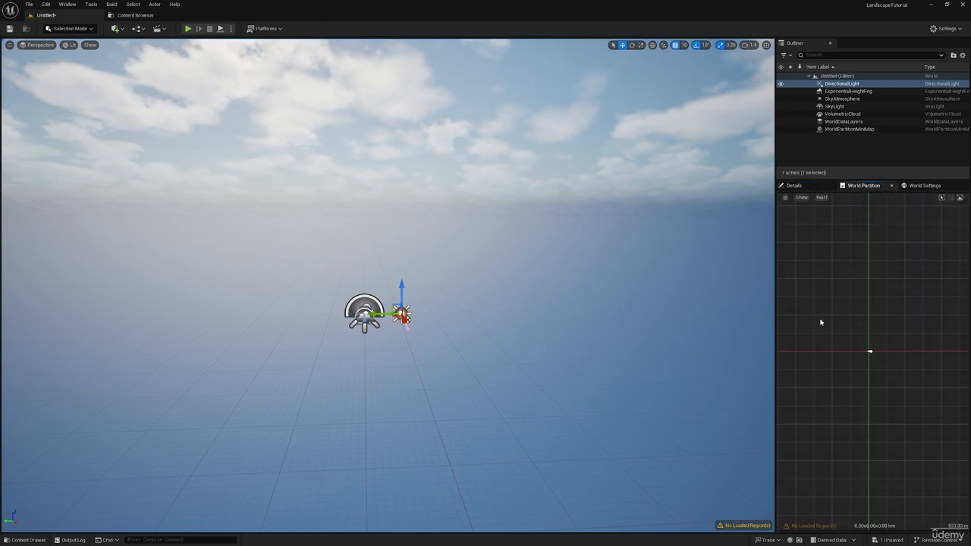
click(793, 186)
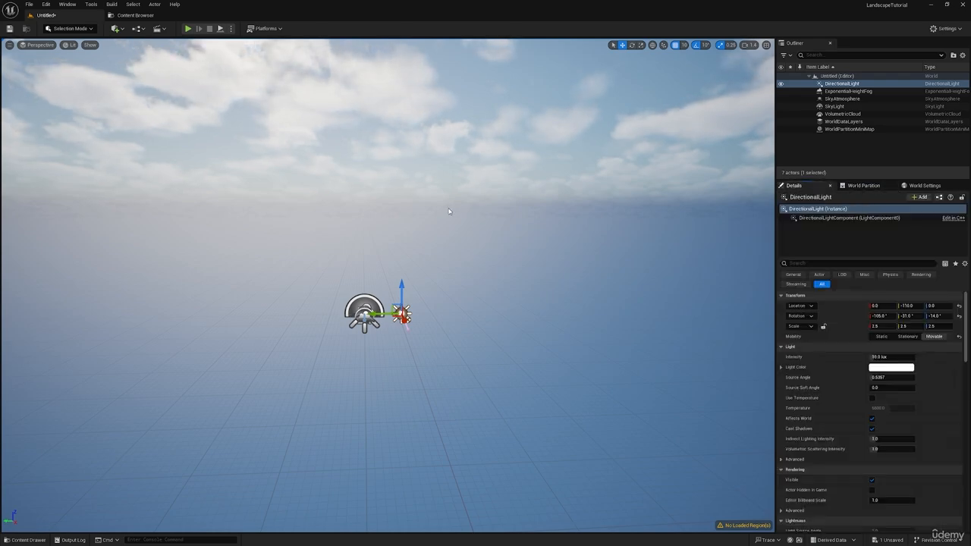
right_drag(453, 276, 402, 254)
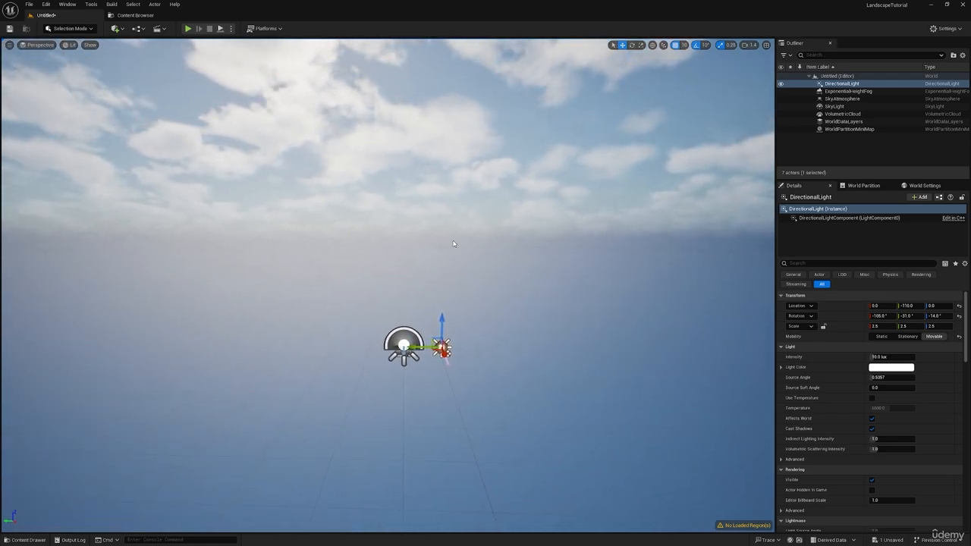